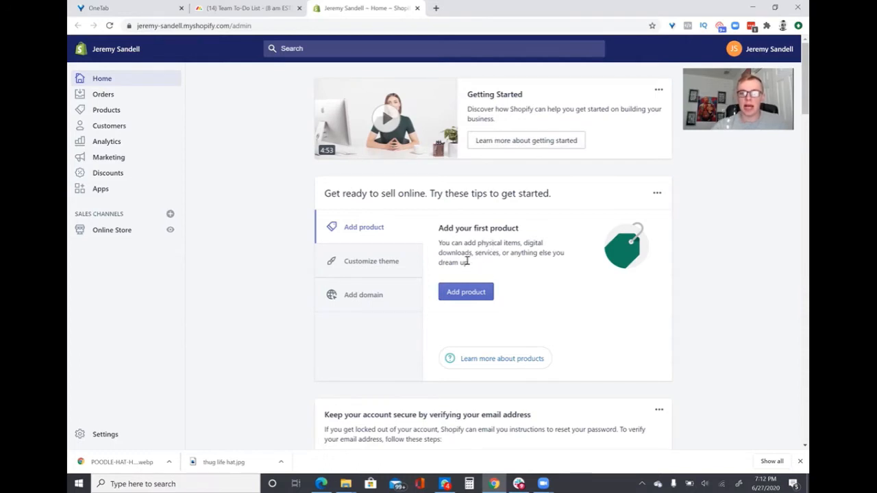
Start adding a new product to the store and title it "Thug Life Hat"
scroll(333, 270, "down", 1)
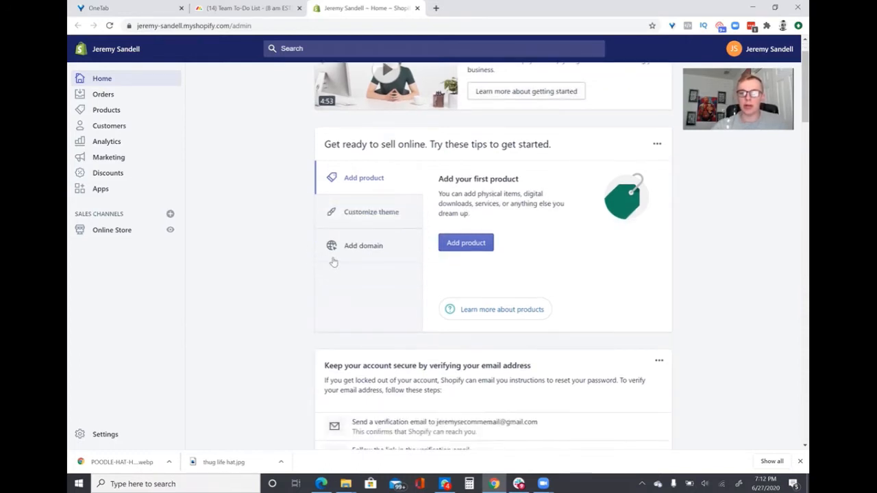
left_click(463, 247)
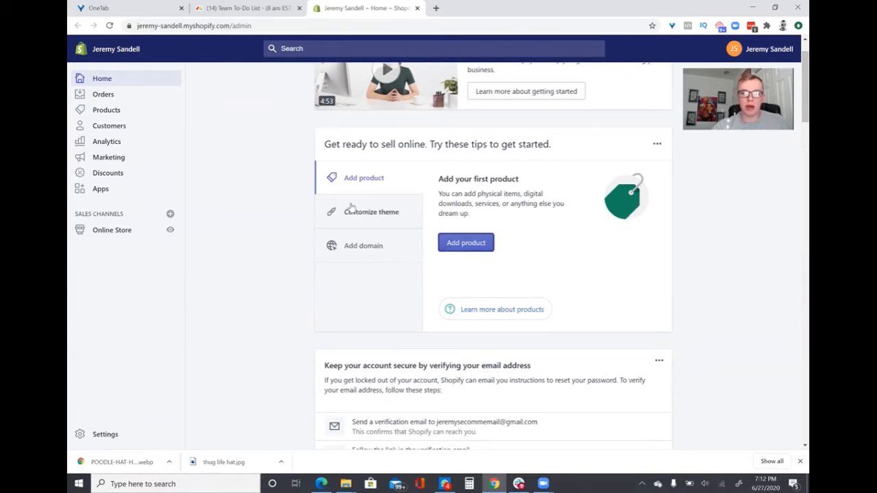
left_click(464, 246)
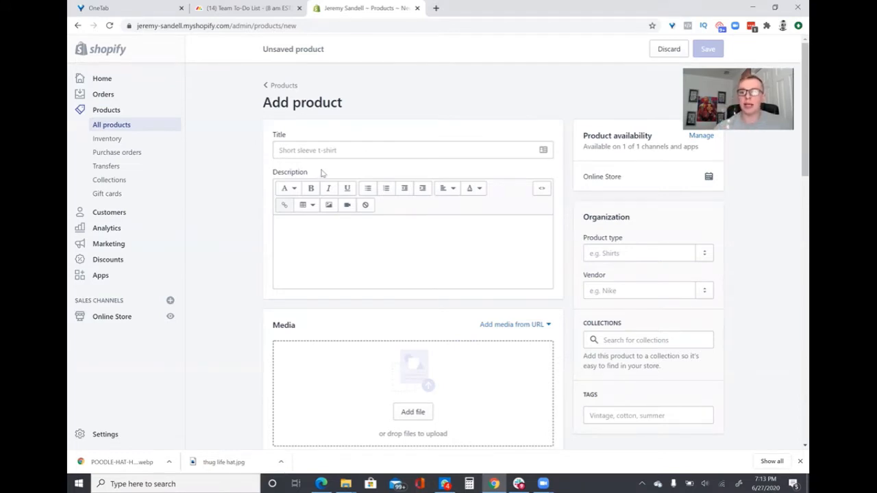
left_click(346, 150)
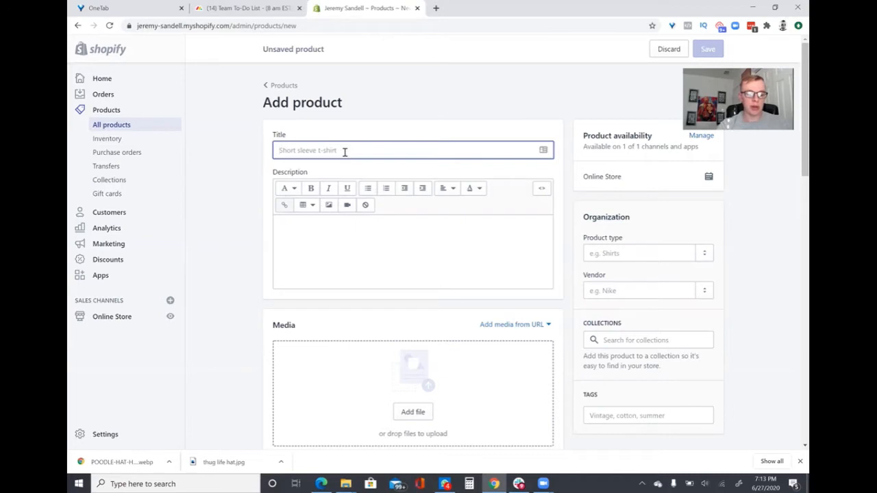
type("Thug Life")
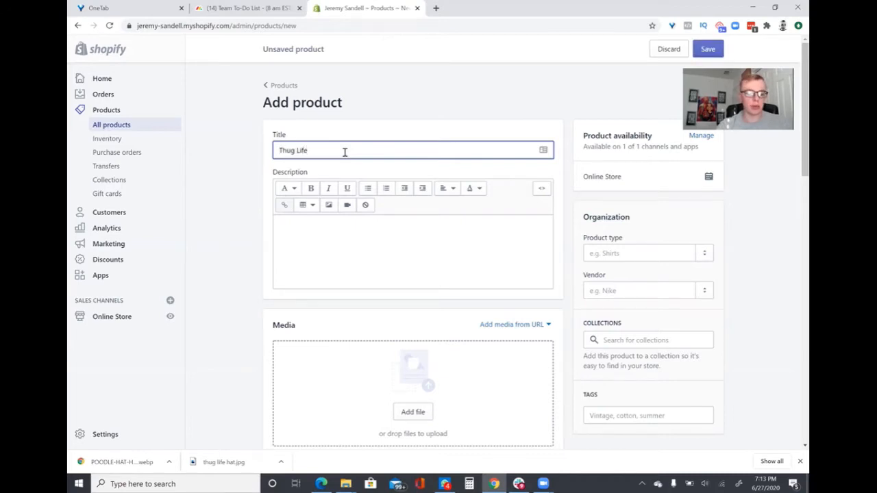
type(" Hat")
left_click(425, 247)
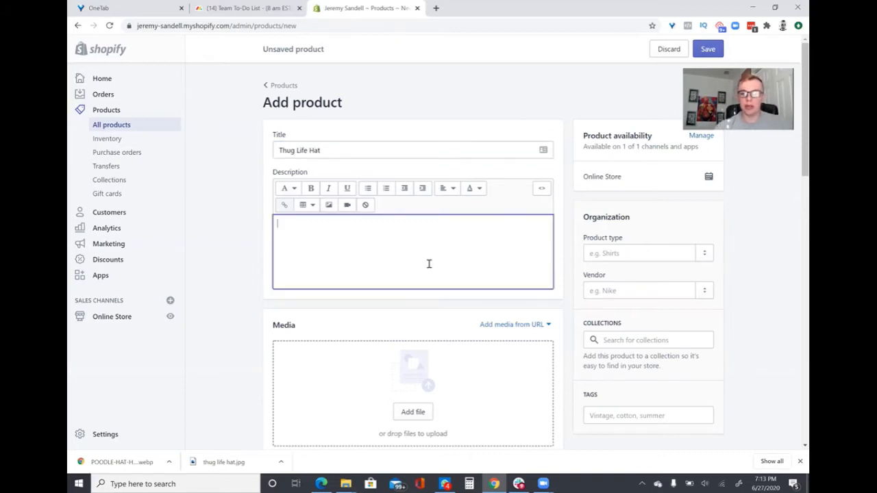
Upload the Thug Life hat image from the computer as the product's media
left_click(414, 411)
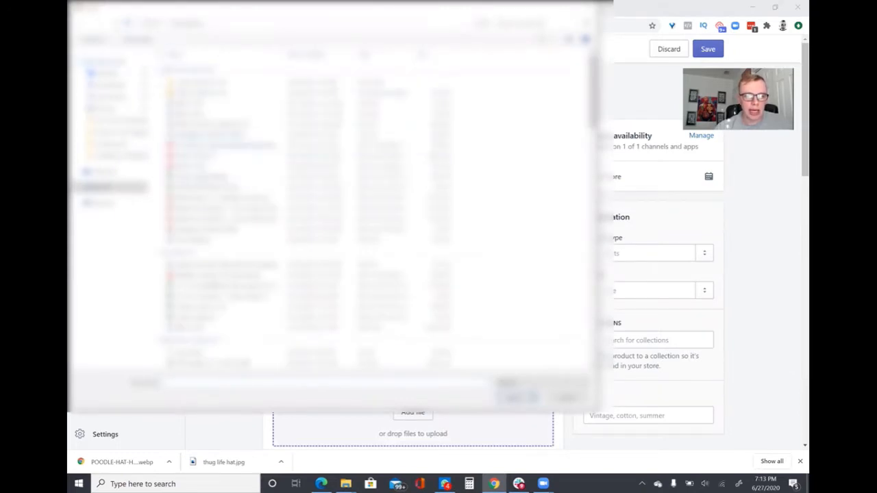
left_click(107, 73)
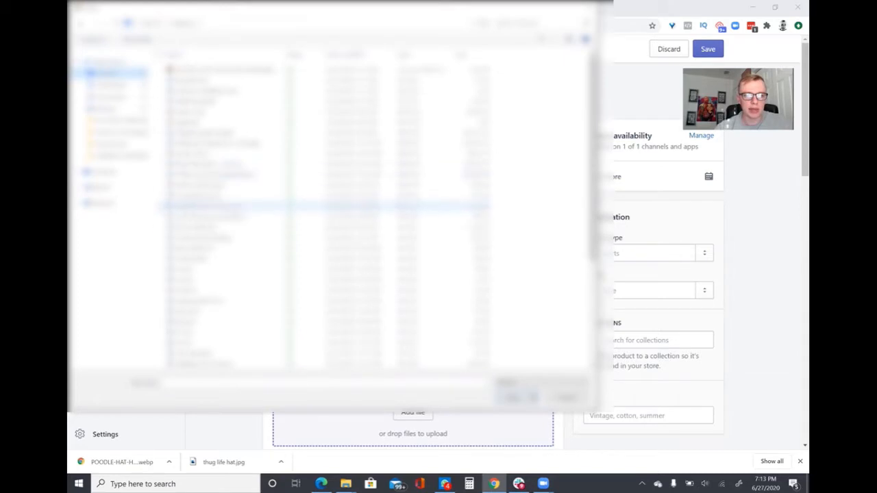
left_click(246, 387)
type("th")
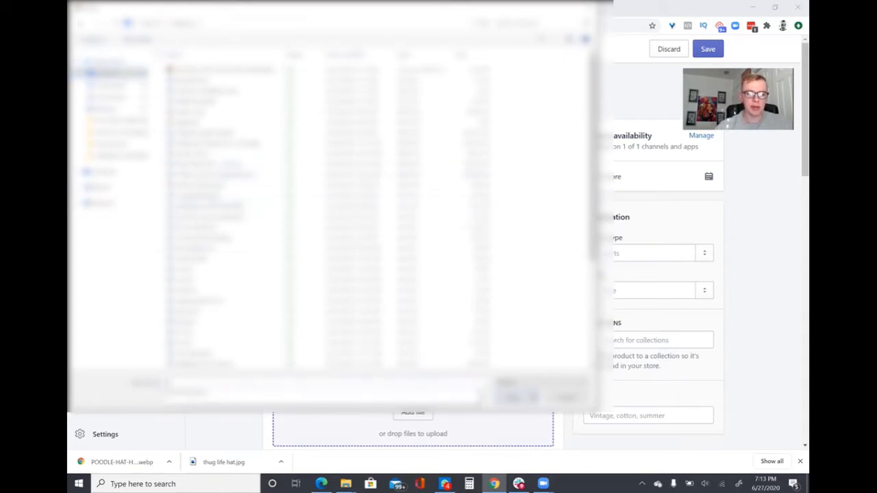
key("Down")
key("Return")
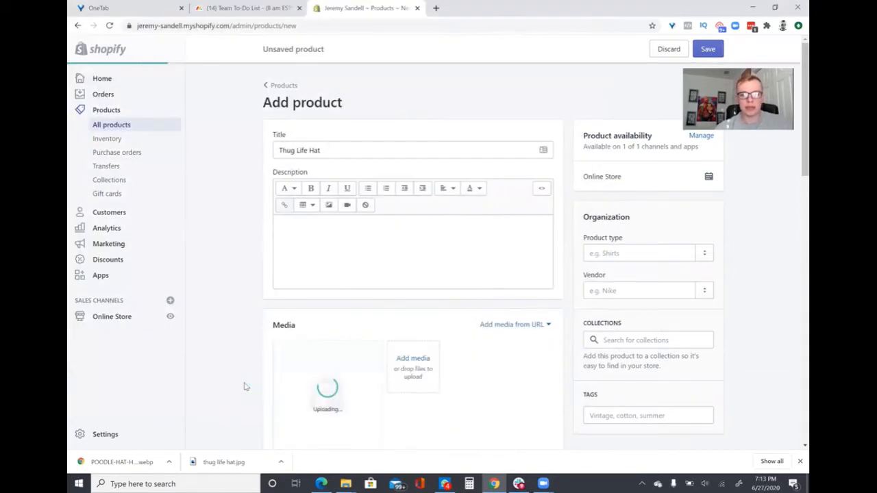
scroll(221, 260, "down", 2)
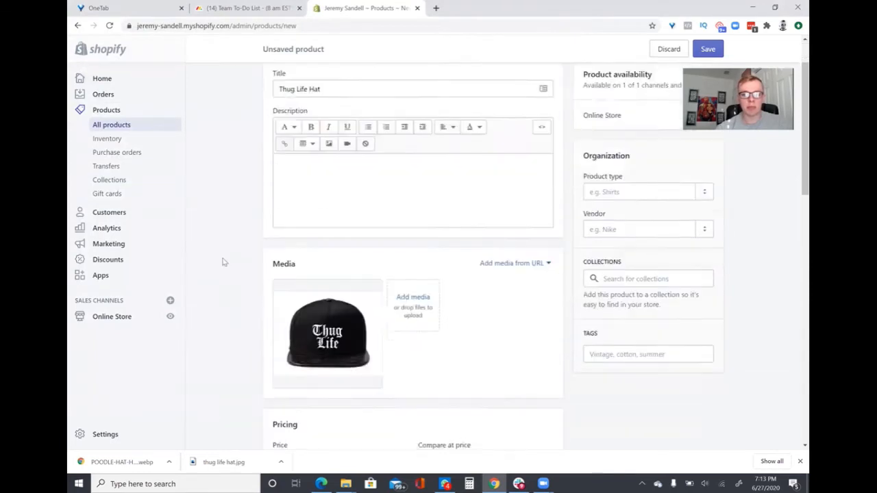
Write the product description: This hat is 100% "thug life" and will guarantee the thug-ist of experiences
scroll(209, 256, "up", 2)
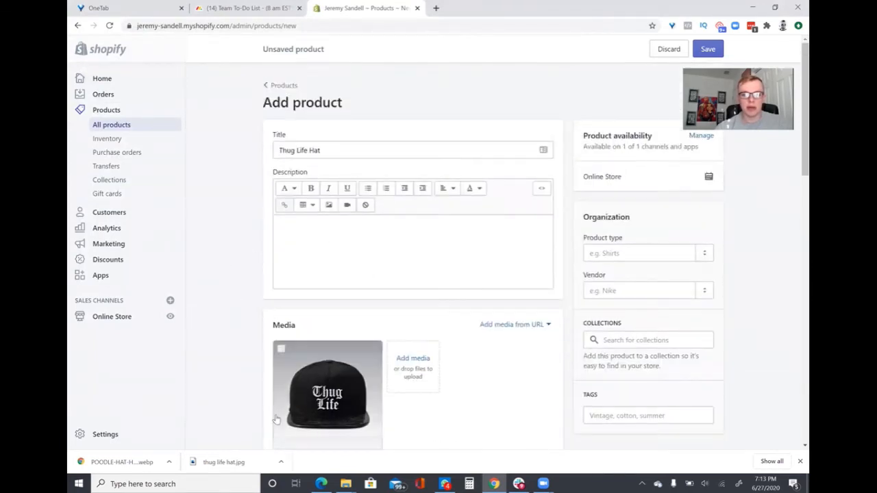
left_click(307, 231)
type("TH")
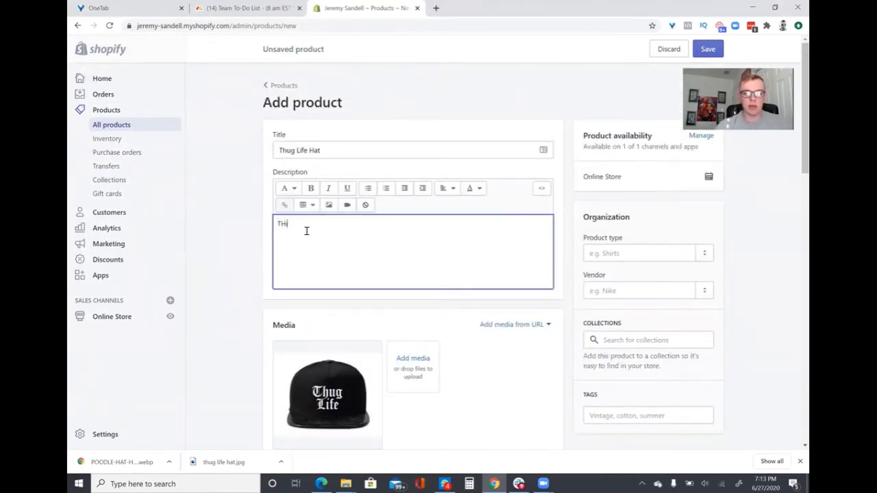
type("is has")
type(" is 100%")
type("%")
type(" \"thug")
type(" life\" and")
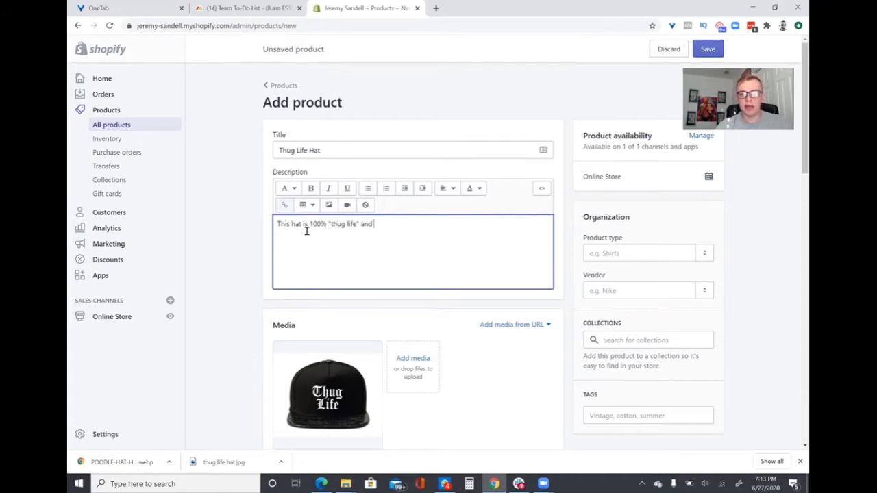
type(" will guarantee")
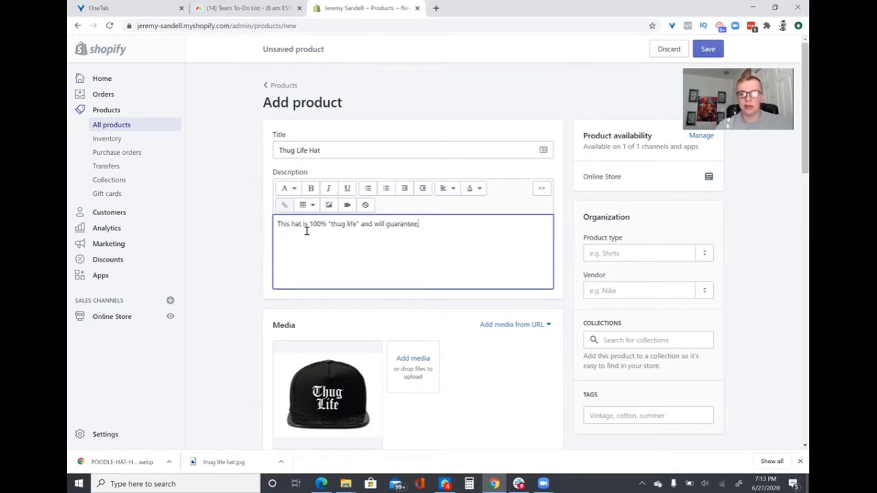
type(" the thug-ist of experiences.")
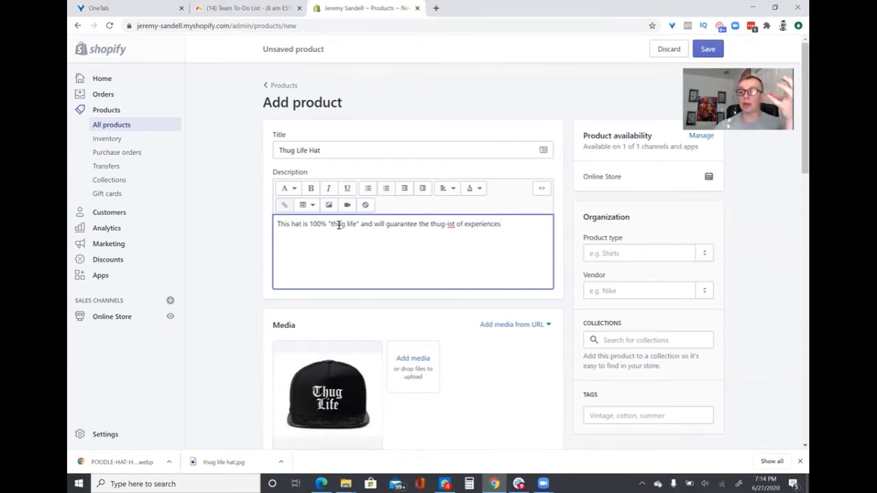
Change the product title to "Thug Life Flat Billed Hat"
left_click(341, 152)
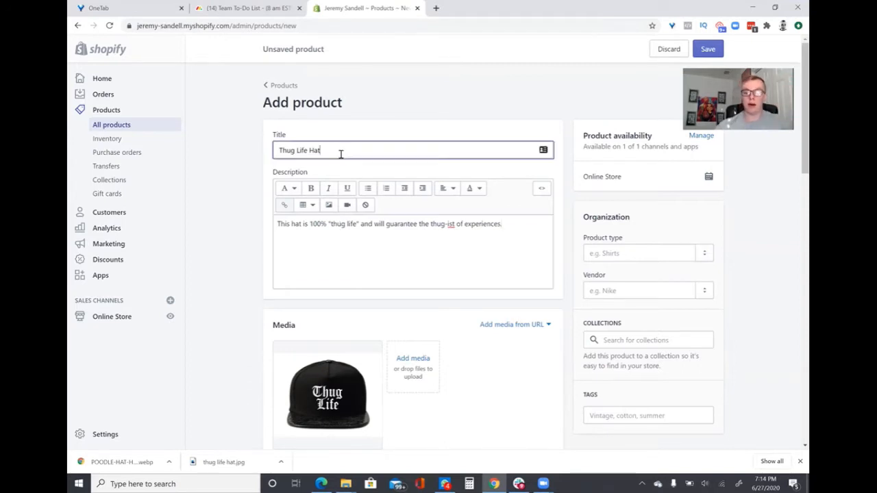
type("Flat Billed")
Add "(Only available in XL)" as a new line at the end of the product description
left_click(499, 241)
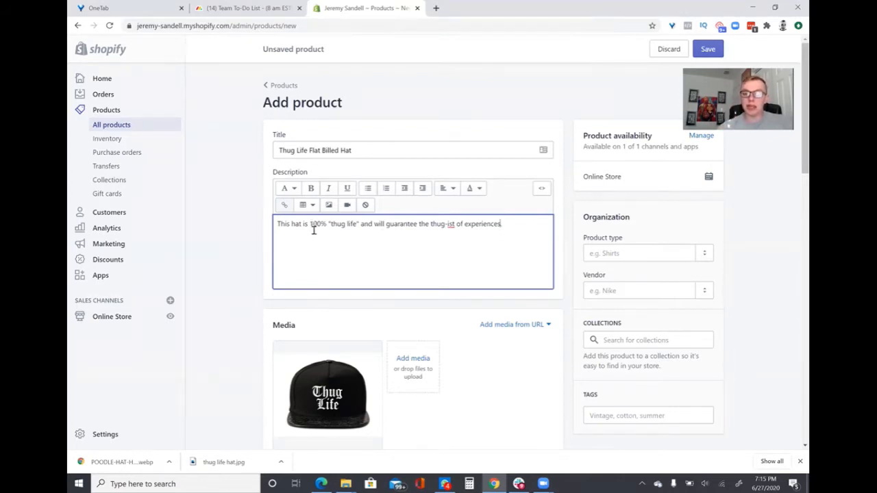
left_click_drag(277, 224, 509, 239)
left_click(501, 257)
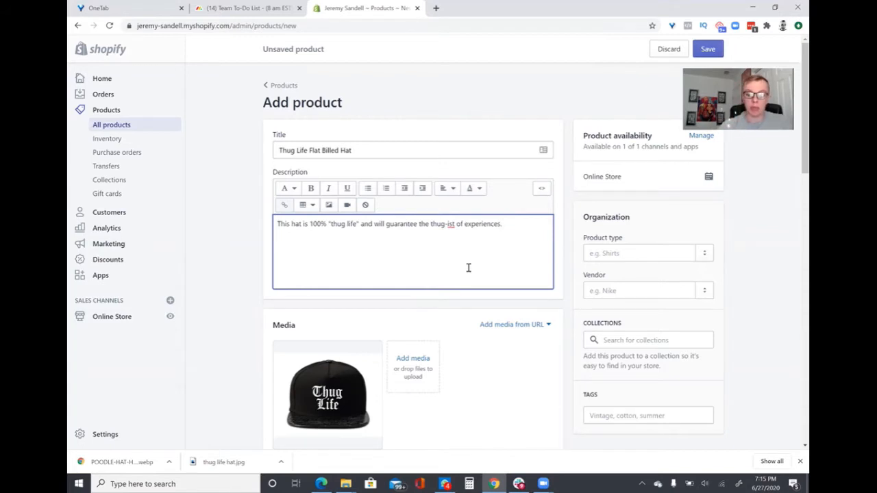
type("(Only available in XL")
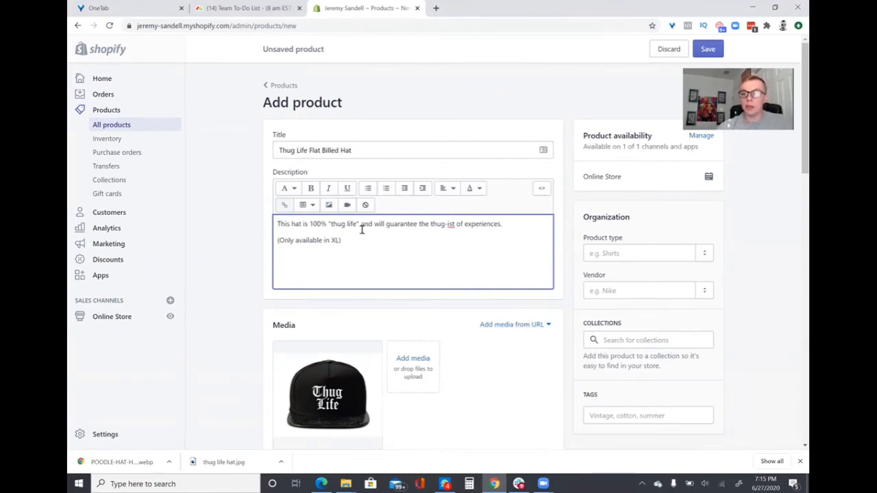
Set the product's cost per item to $3.99 and its price to $7.99
scroll(450, 226, "down", 3)
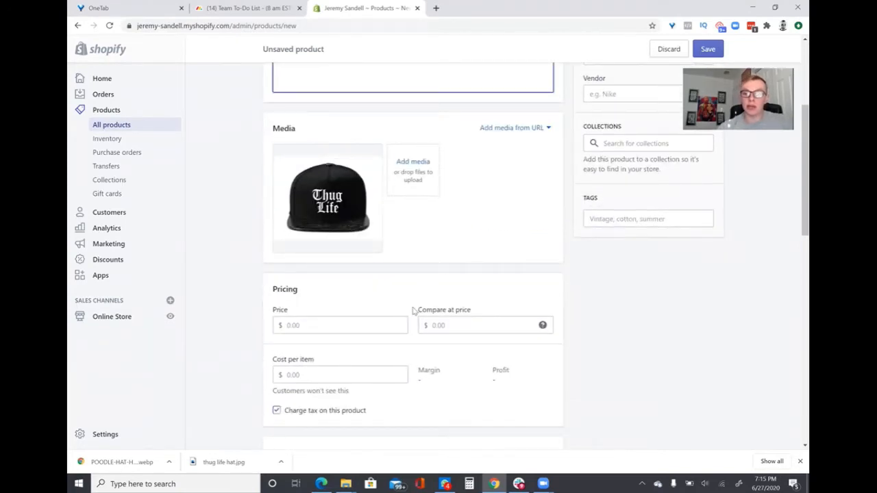
scroll(413, 312, "down", 2)
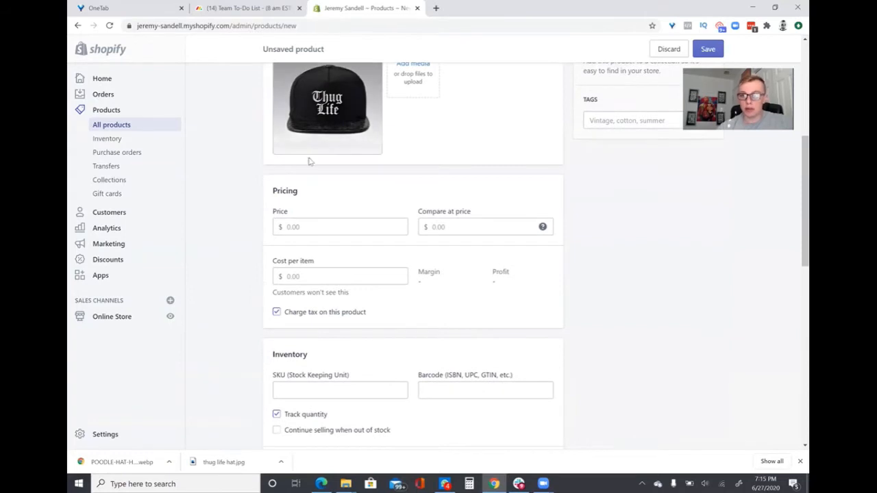
scroll(395, 187, "up", 1)
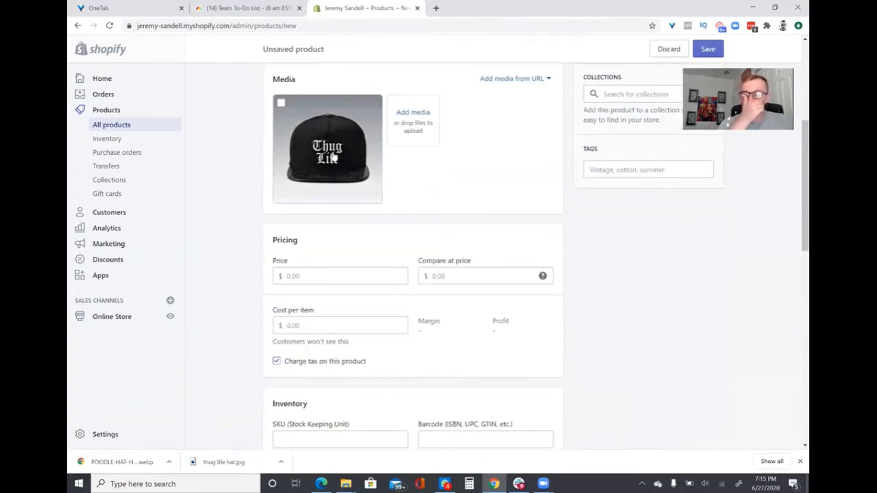
left_click(327, 274)
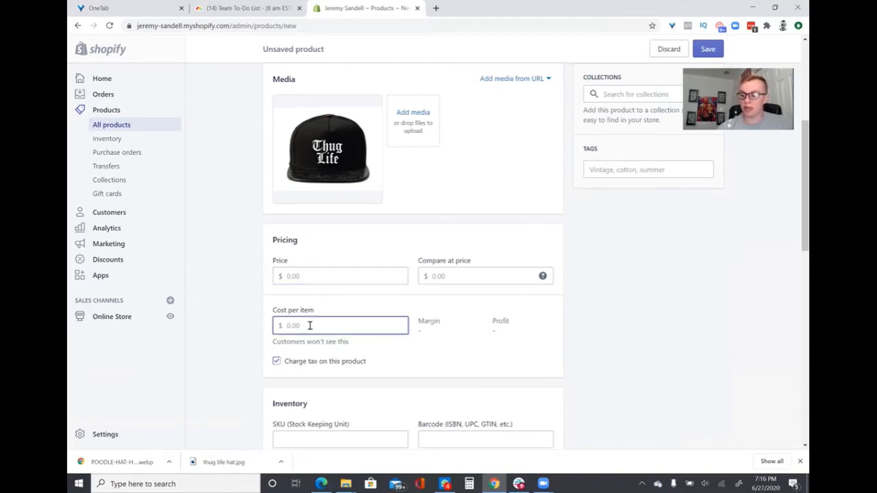
type("3.99")
left_click(303, 277)
type("7.99")
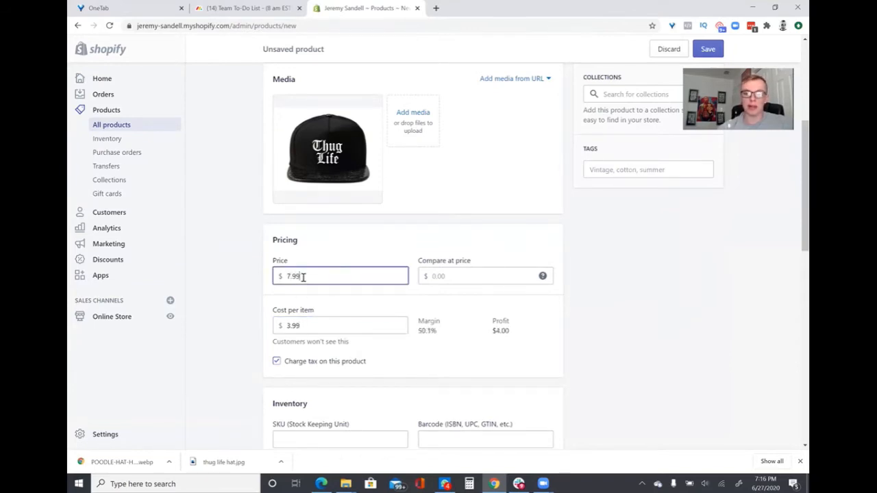
Set the product's compare at price to $9.99
left_click(459, 307)
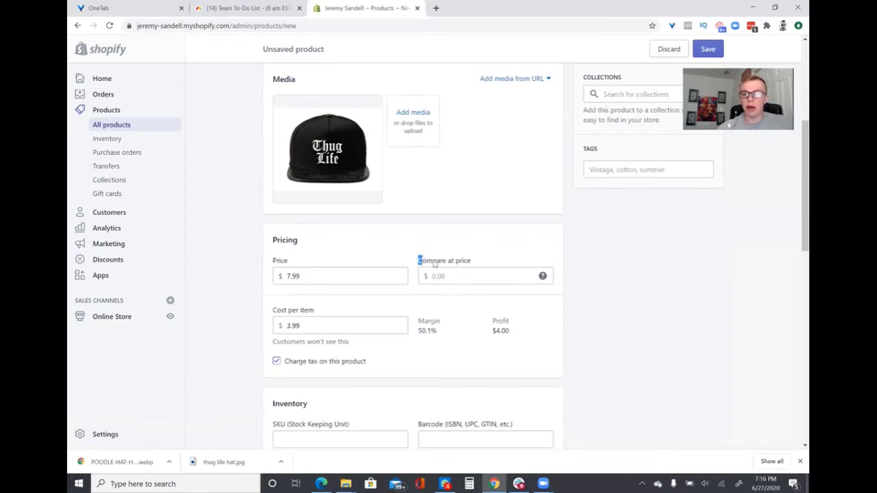
left_click_drag(418, 260, 480, 262)
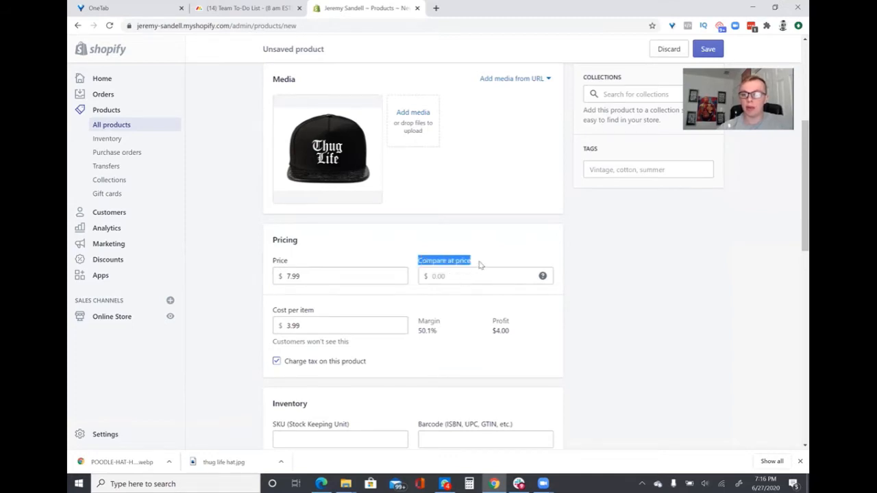
left_click(446, 276)
type("9.99")
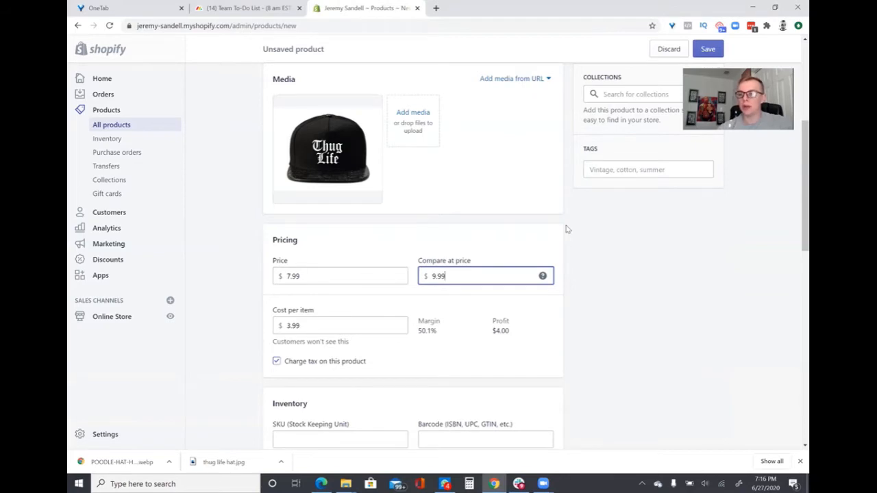
Review the product's inventory options, including SKU, barcode, stock tracking and available quantity, down to the shipping section
scroll(566, 229, "down", 3)
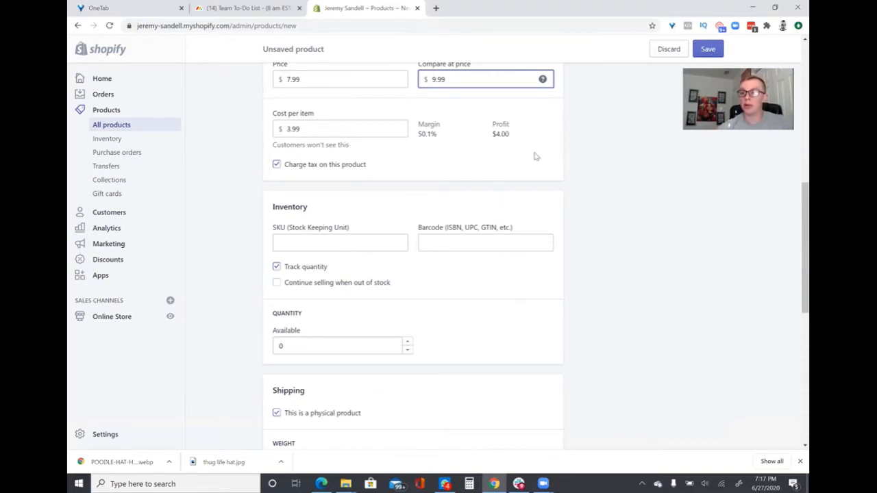
left_click(301, 246)
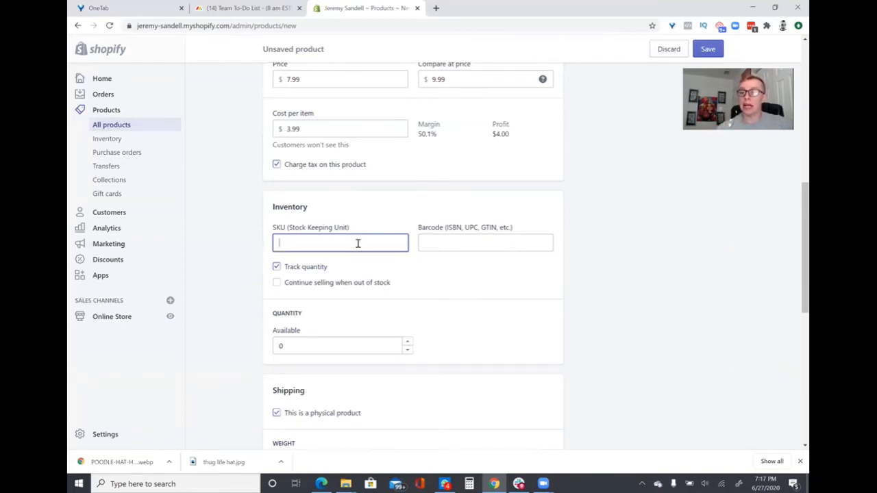
scroll(356, 240, "up", 2)
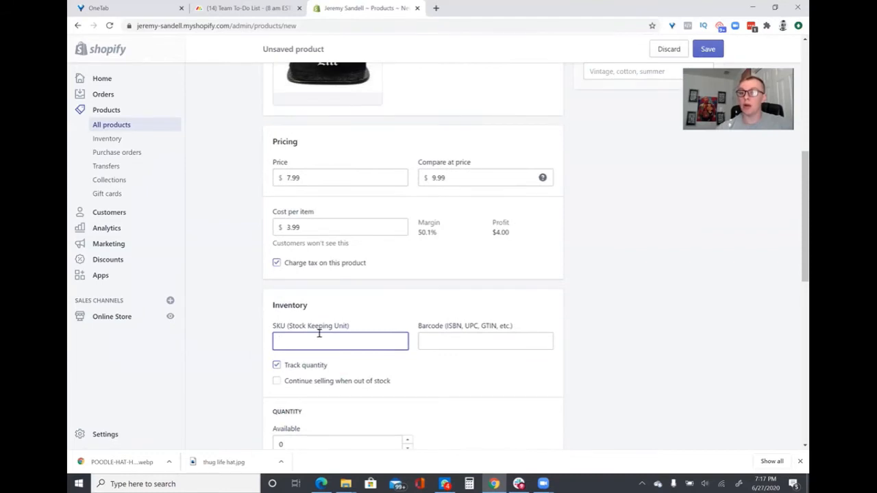
scroll(320, 332, "down", 2)
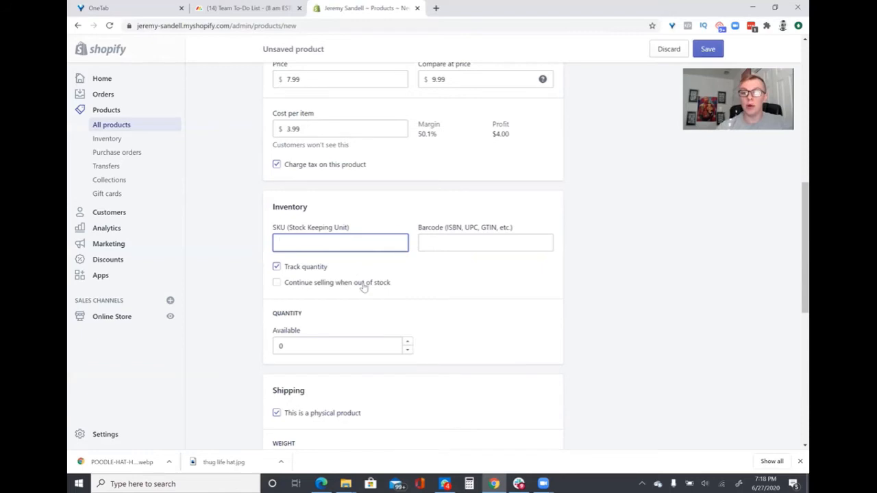
scroll(313, 290, "down", 3)
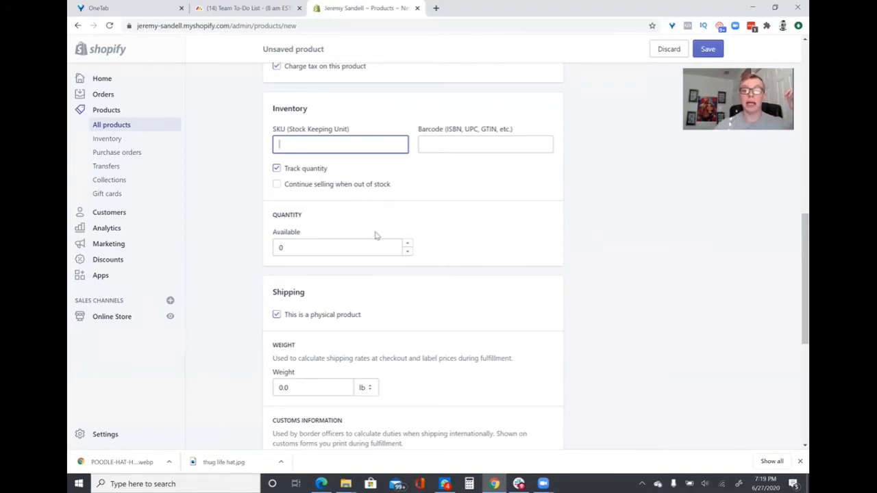
left_click(325, 247)
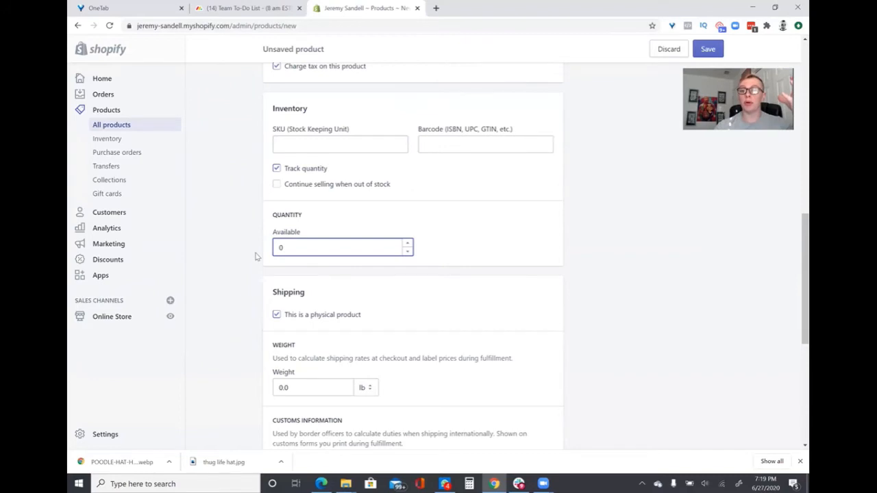
scroll(255, 256, "down", 1)
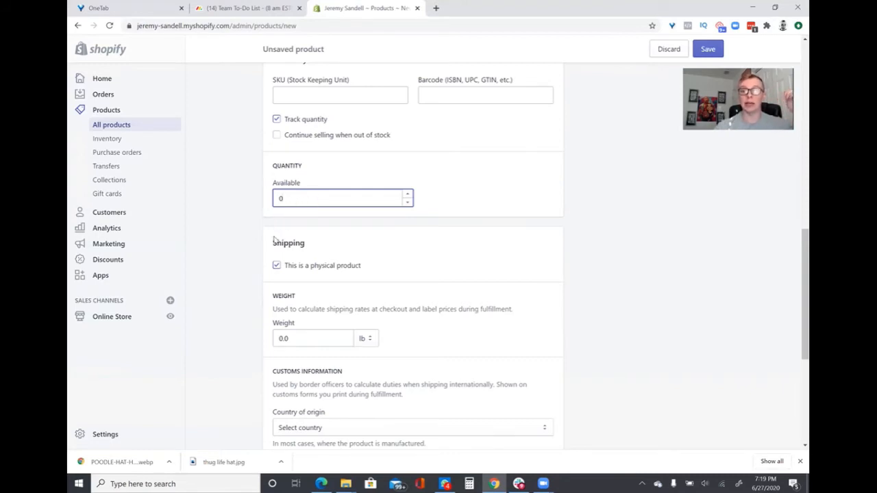
Set the product's shipping weight to 1.0 lb
scroll(226, 244, "down", 3)
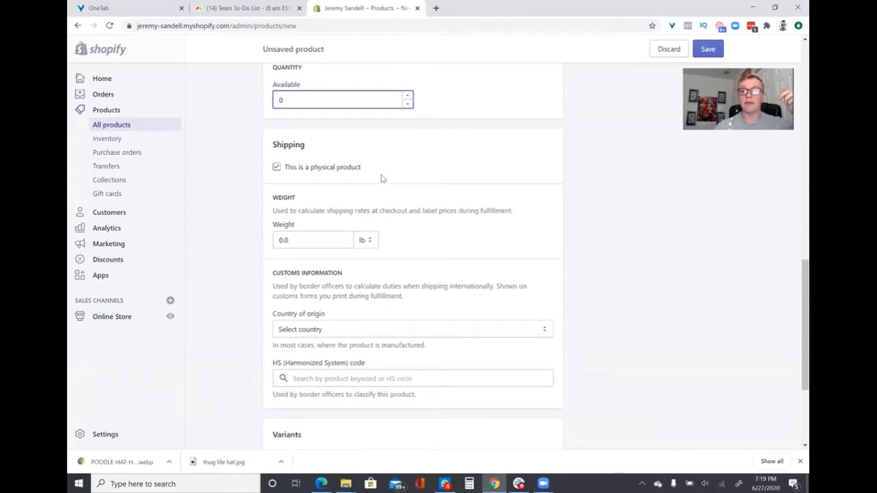
left_click(308, 240)
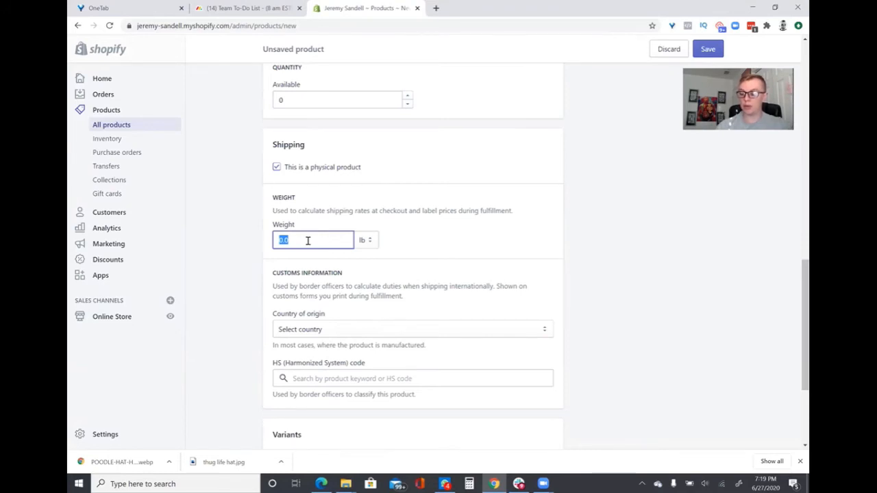
type("1")
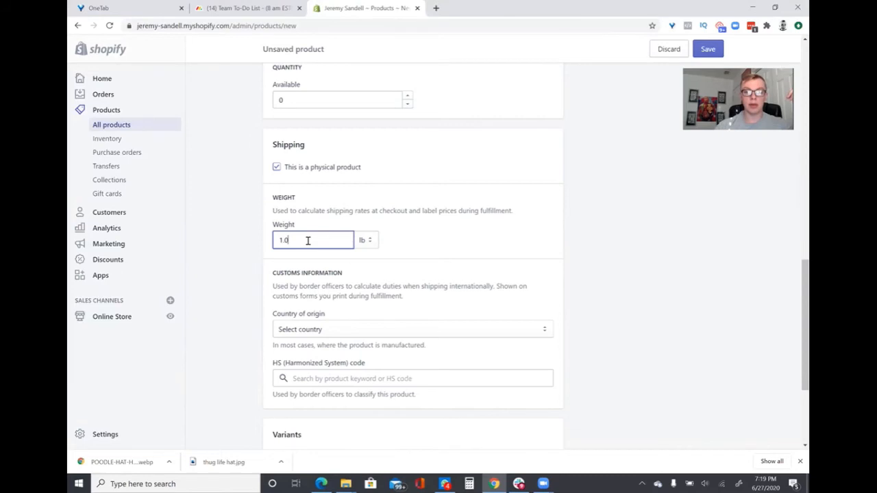
type(".0")
left_click(432, 237)
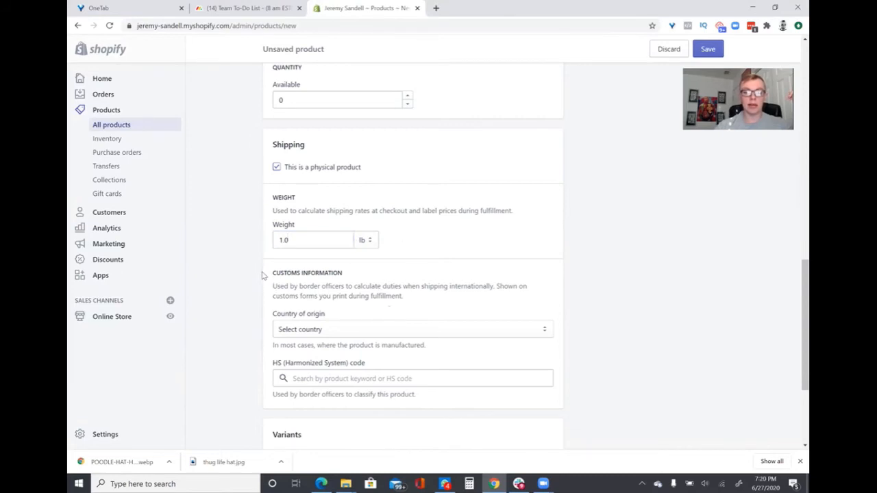
Set the country of origin in the customs information to United States
scroll(261, 274, "down", 2)
left_click(302, 234)
scroll(315, 290, "down", 20)
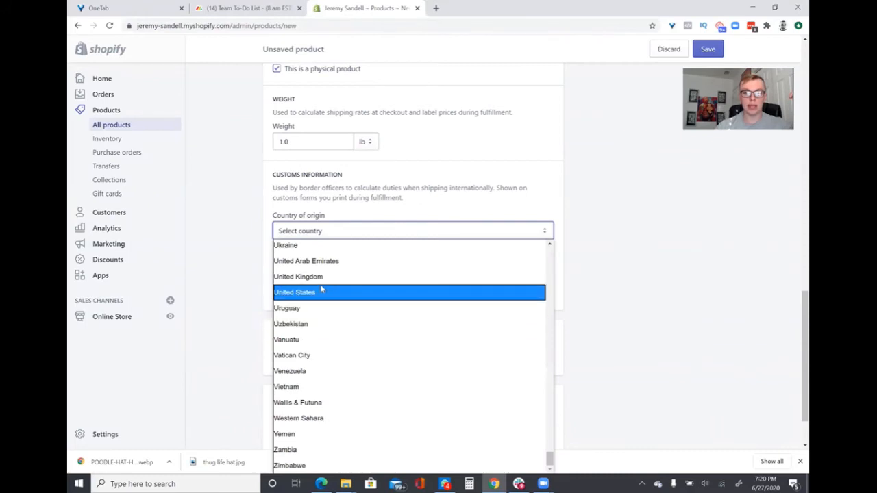
left_click(320, 294)
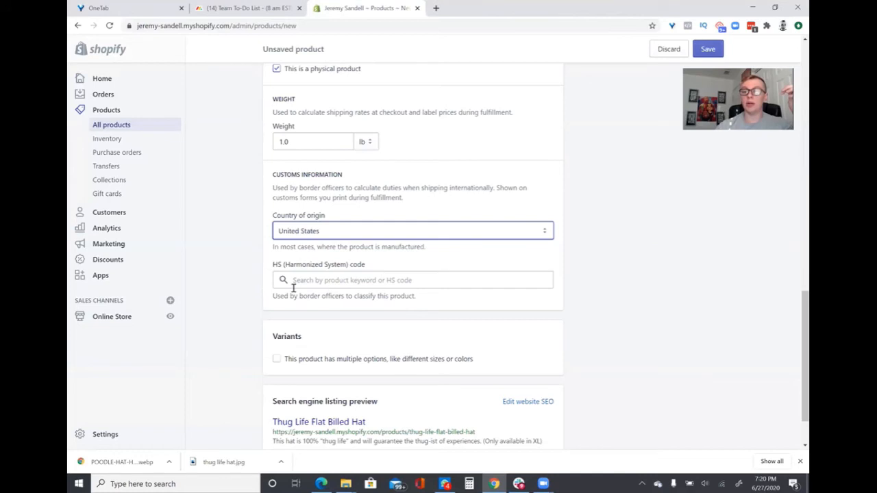
Turn on multiple options for the product and enter "Large" as the value of the Size option
scroll(223, 303, "down", 1)
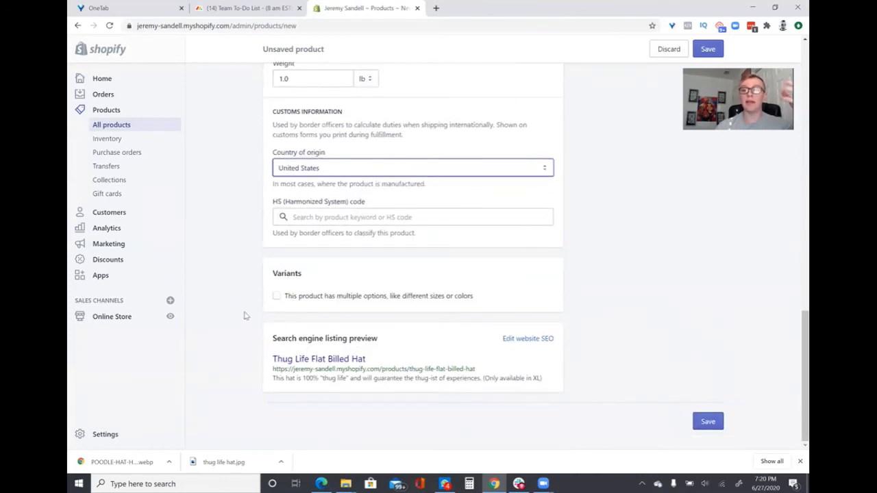
left_click(275, 298)
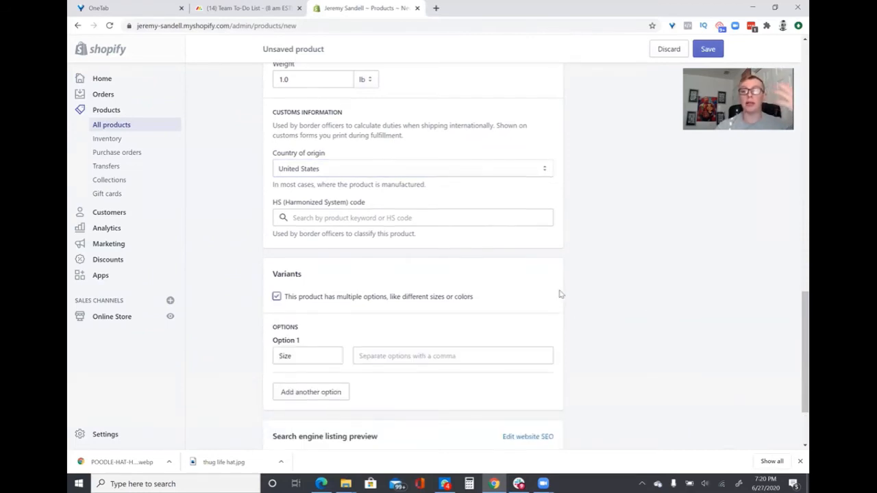
scroll(561, 293, "up", 5)
scroll(561, 293, "up", 5)
scroll(560, 293, "down", 10)
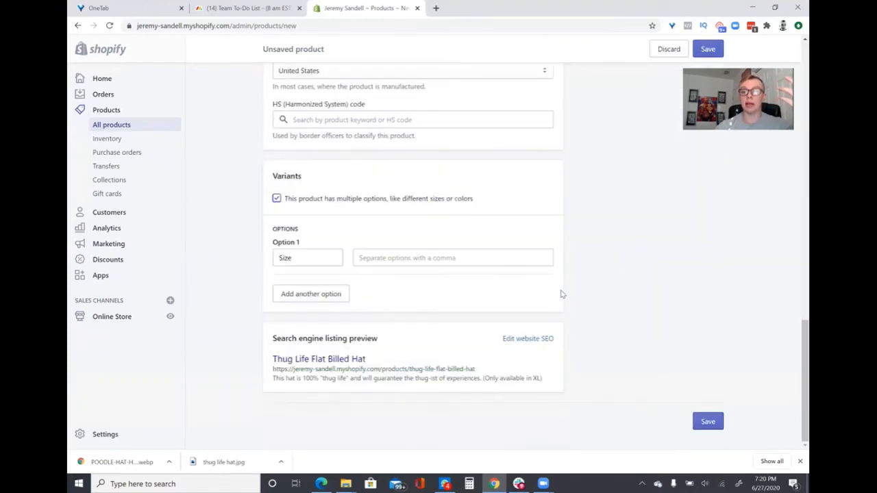
left_click(396, 258)
type("lagr")
key("BackSpace")
key("BackSpace")
type("rge")
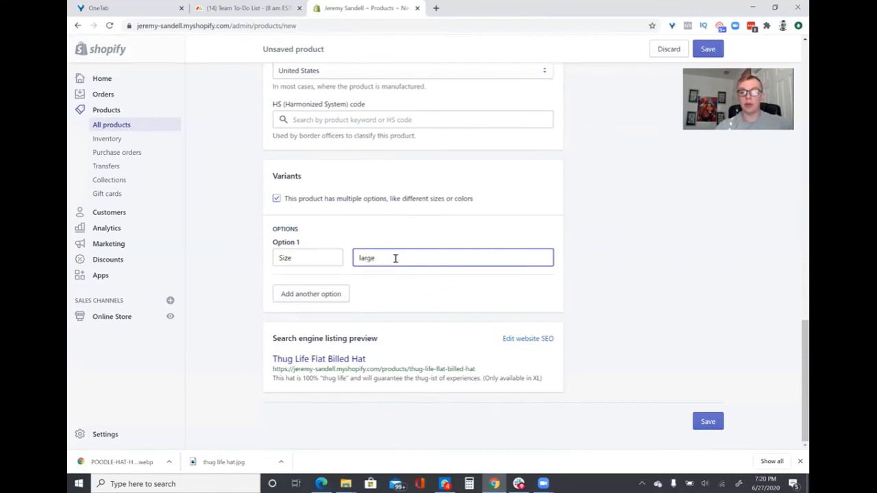
double_click(396, 258)
type("l")
key("BackSpace")
type("Large")
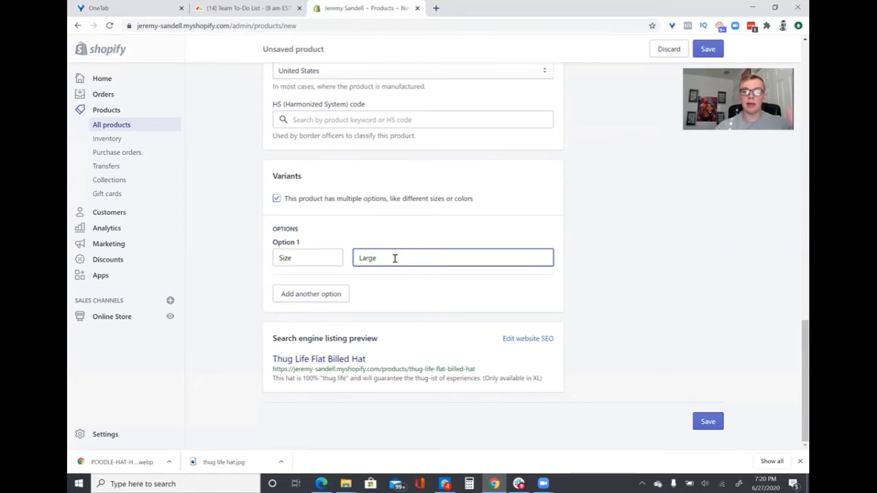
Add a second variant option, Color, with the value "Pink"
left_click(336, 293)
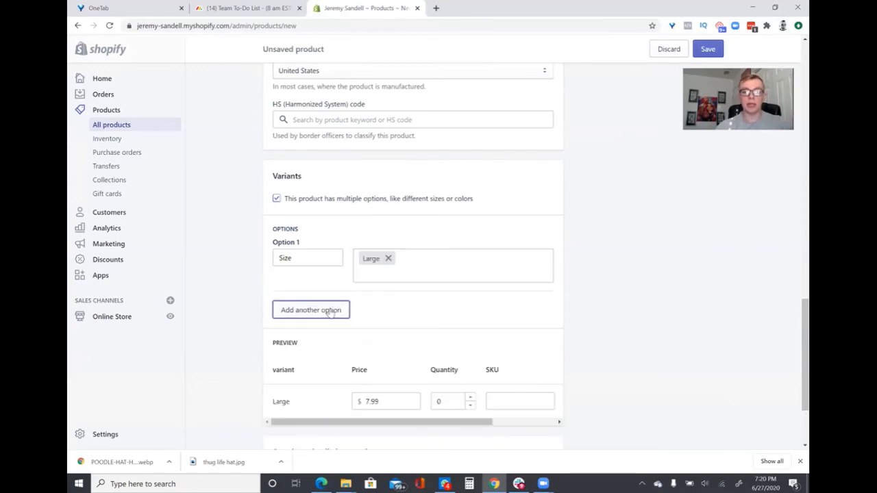
left_click(331, 310)
left_click(327, 323)
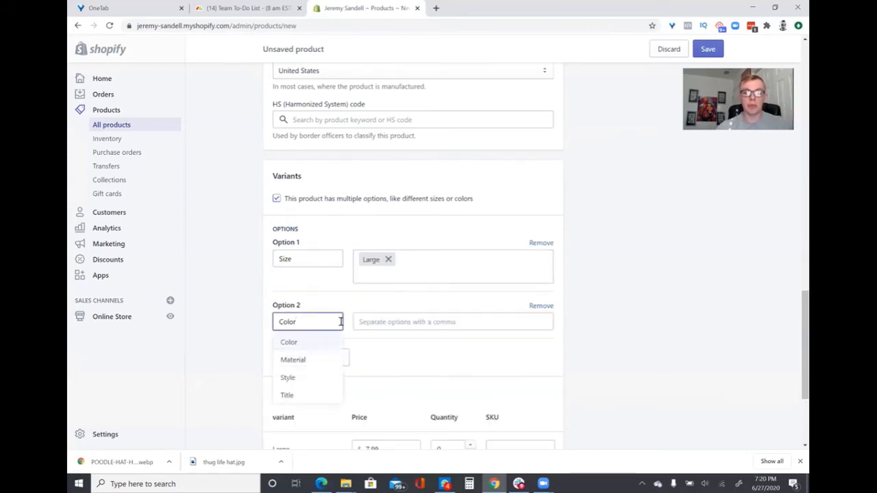
left_click(391, 322)
type("Pink")
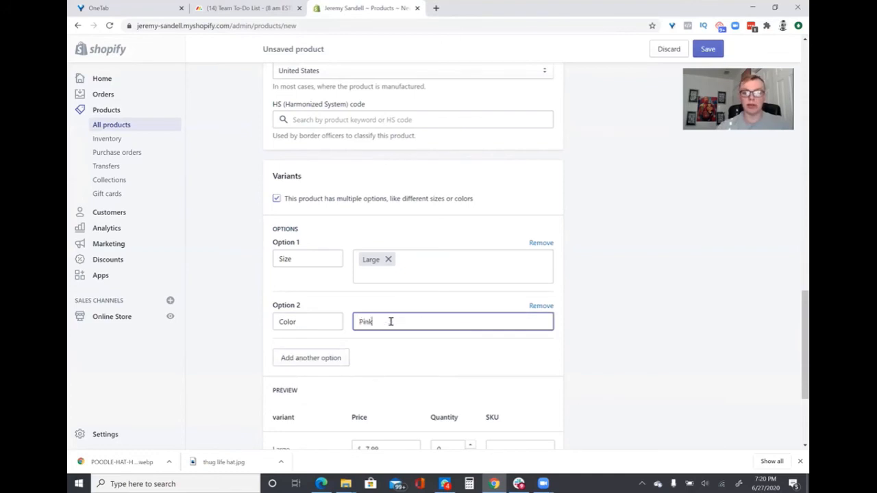
key("Return")
Check the Large / Pink variant's price, quantity and SKU fields in the preview and save the product
scroll(656, 303, "down", 3)
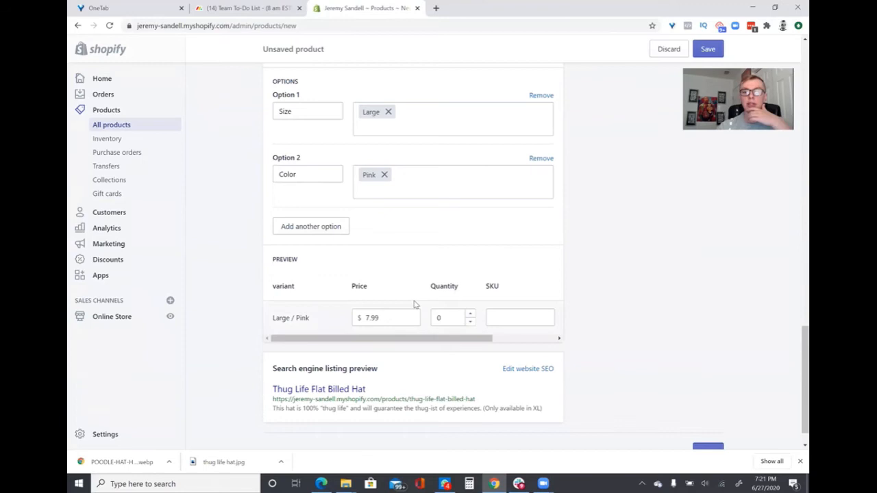
scroll(408, 298, "down", 1)
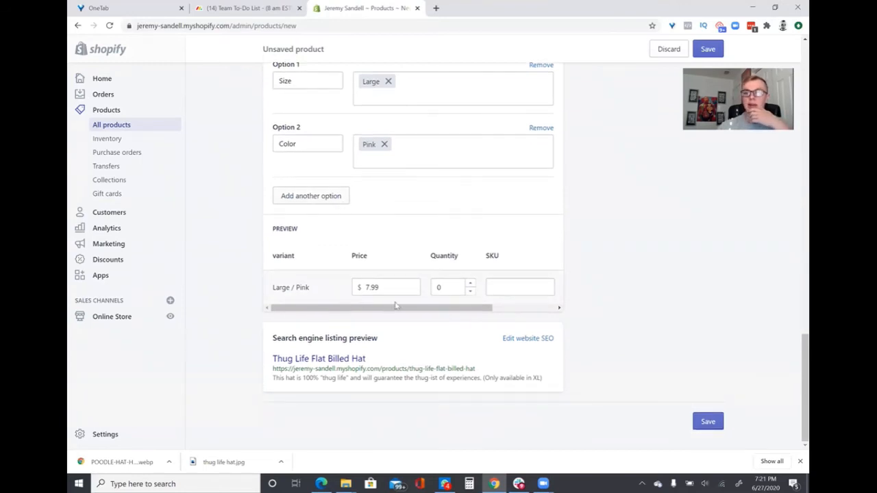
left_click_drag(403, 317, 426, 286)
left_click(625, 239)
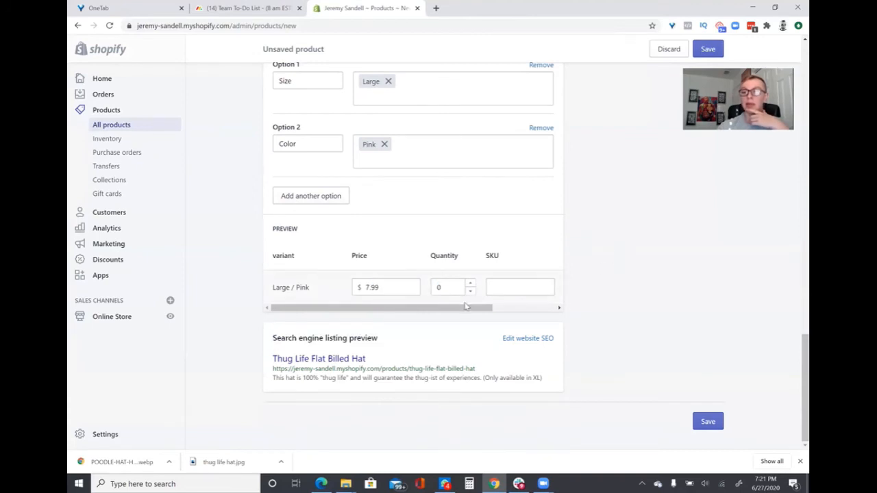
left_click(515, 288)
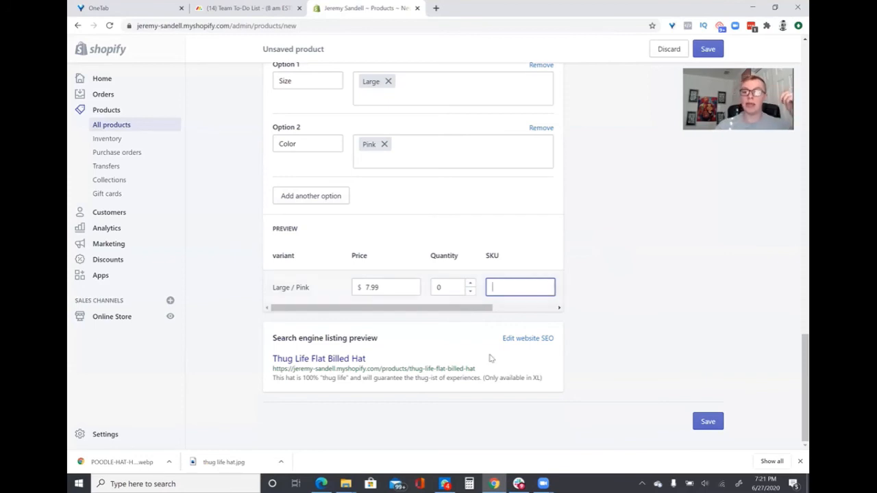
left_click(711, 430)
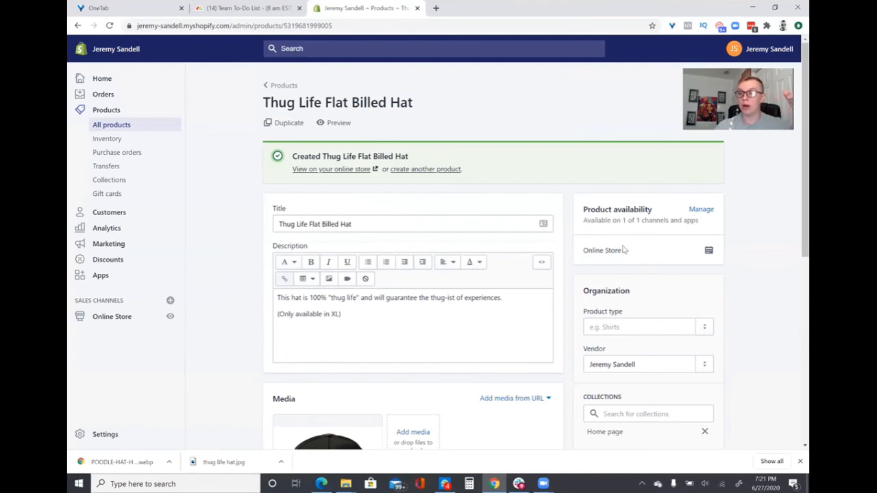
Confirm Online Store as the product's sales channel and set the product type to "Hats"
left_click(701, 210)
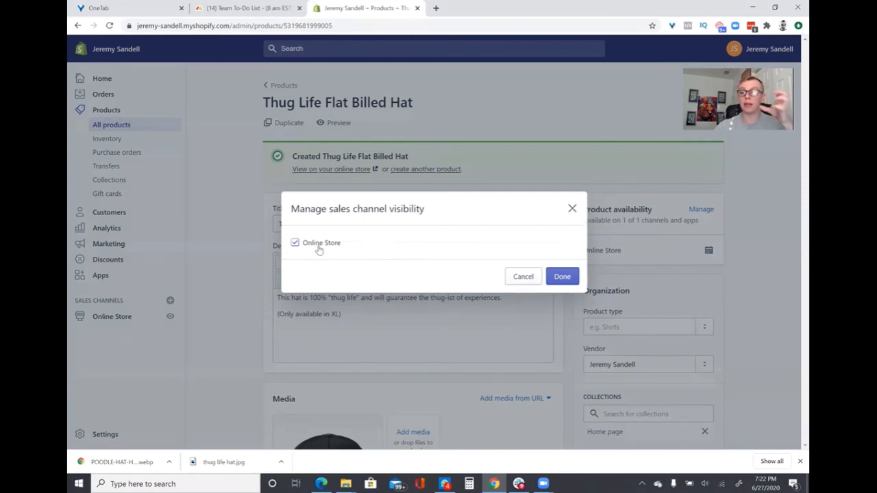
left_click(562, 281)
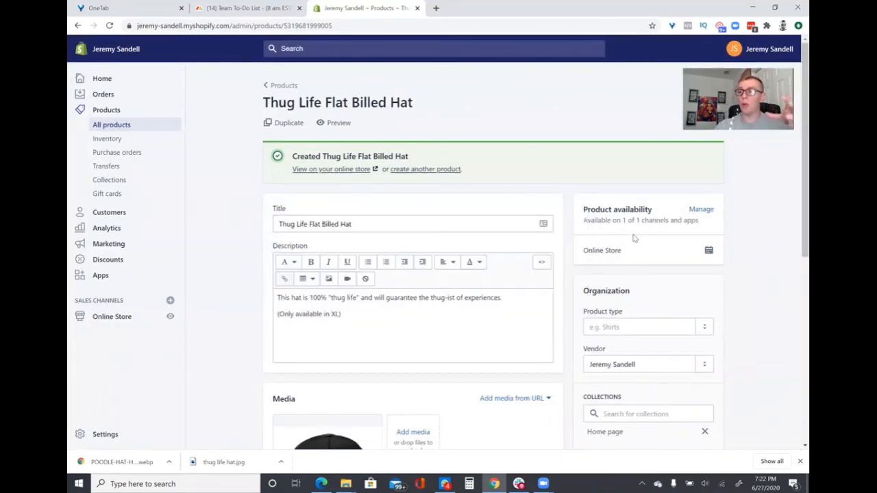
scroll(676, 233, "down", 2)
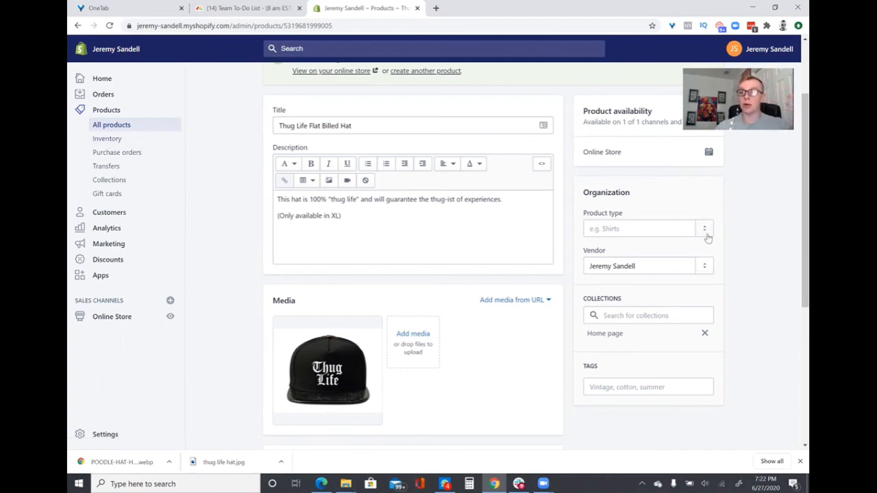
left_click(636, 229)
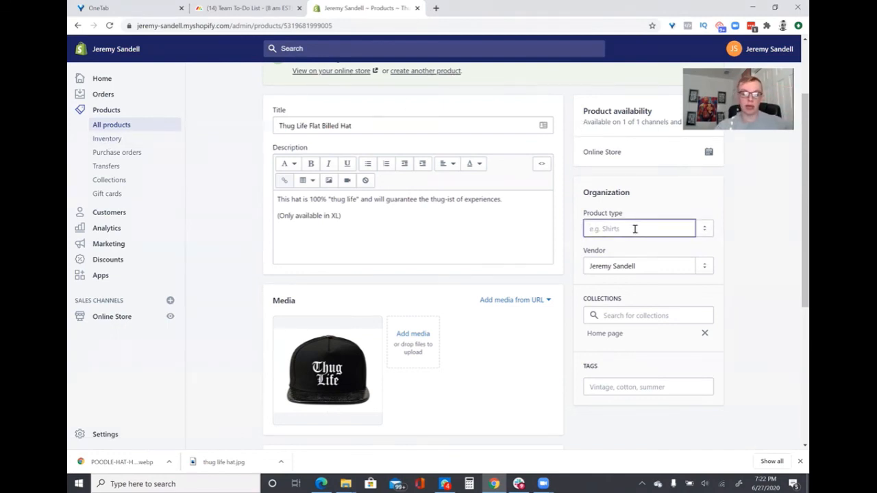
type("Hats")
left_click(621, 248)
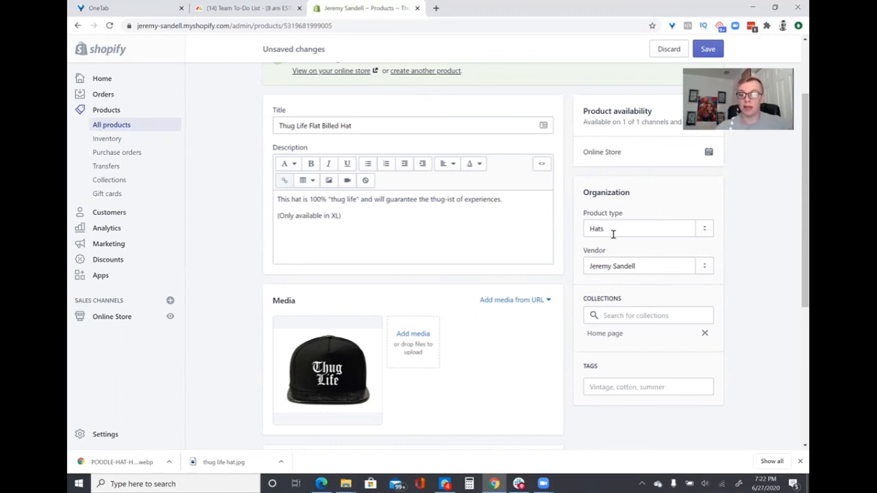
Search the product's available collections for "Hats" and clear the search
left_click(627, 314)
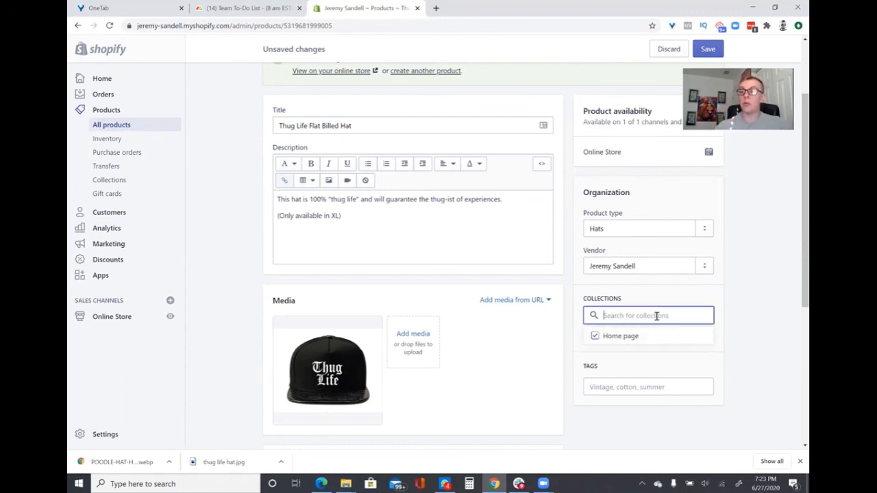
type("Hats")
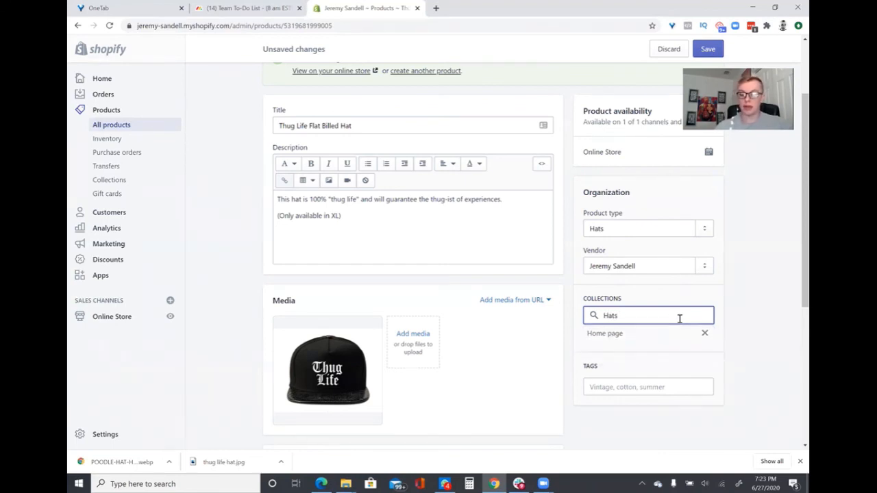
key("ctrl+a")
key("BackSpace")
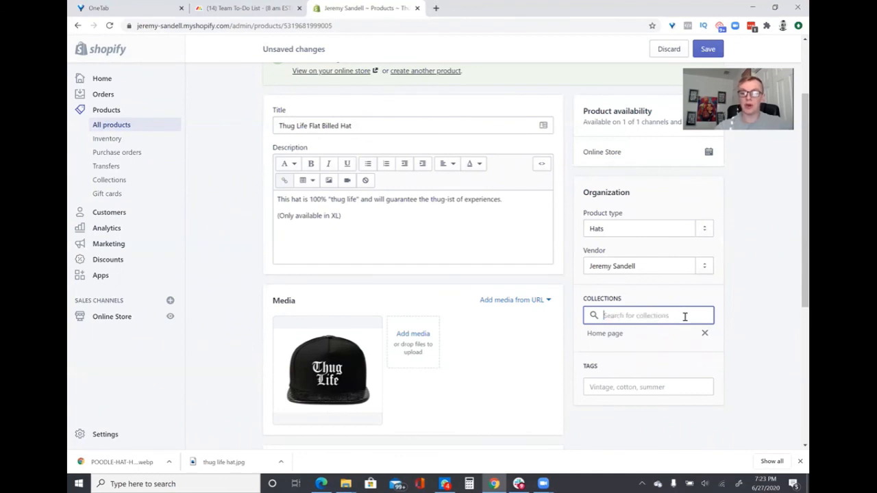
left_click(747, 325)
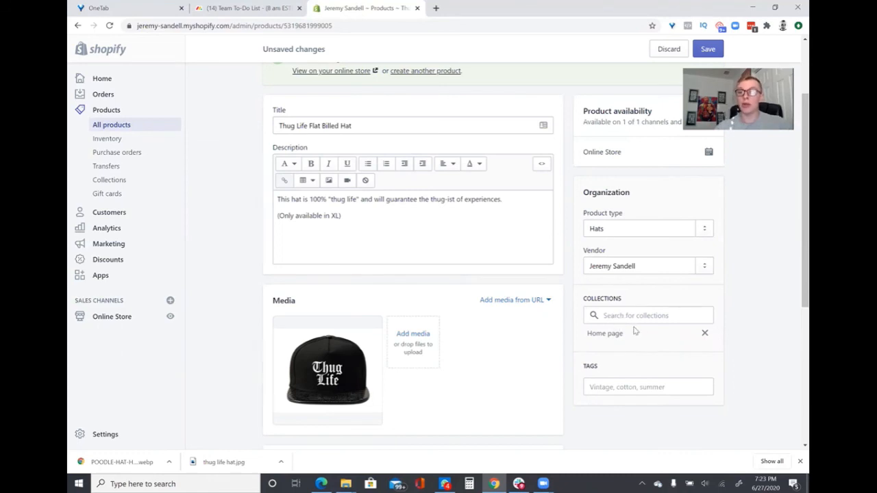
Start entering tags for the product
scroll(757, 328, "down", 1)
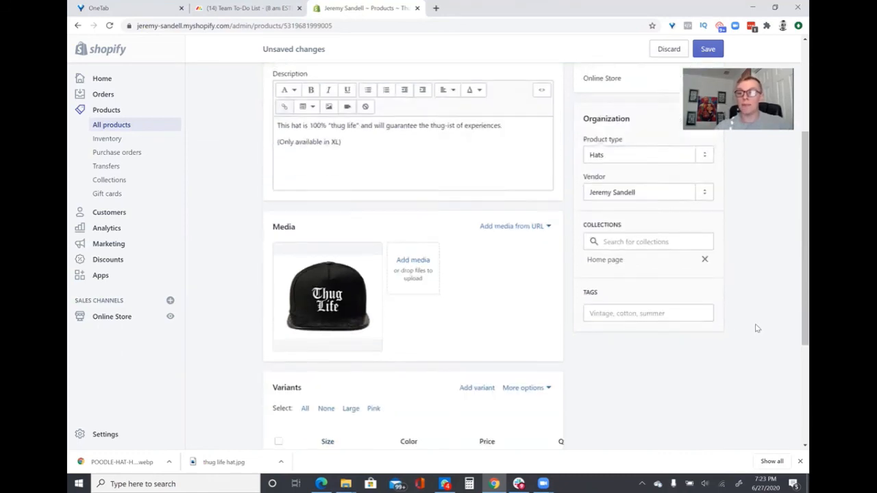
left_click(631, 288)
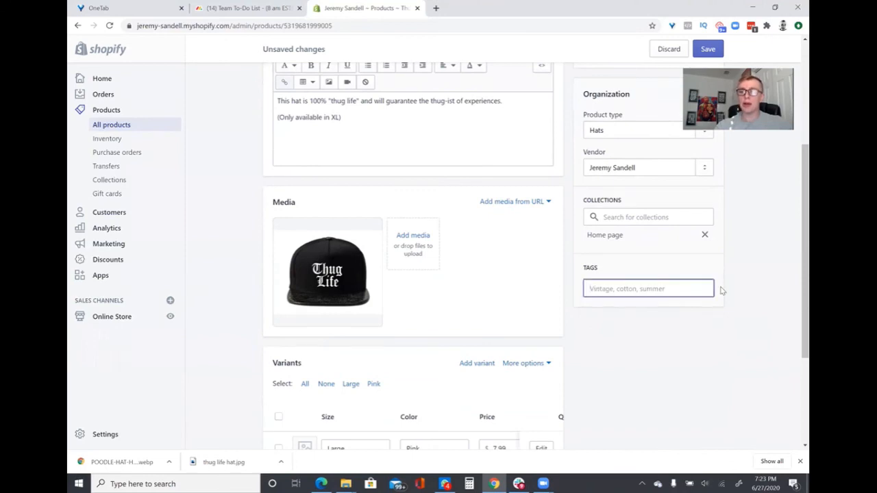